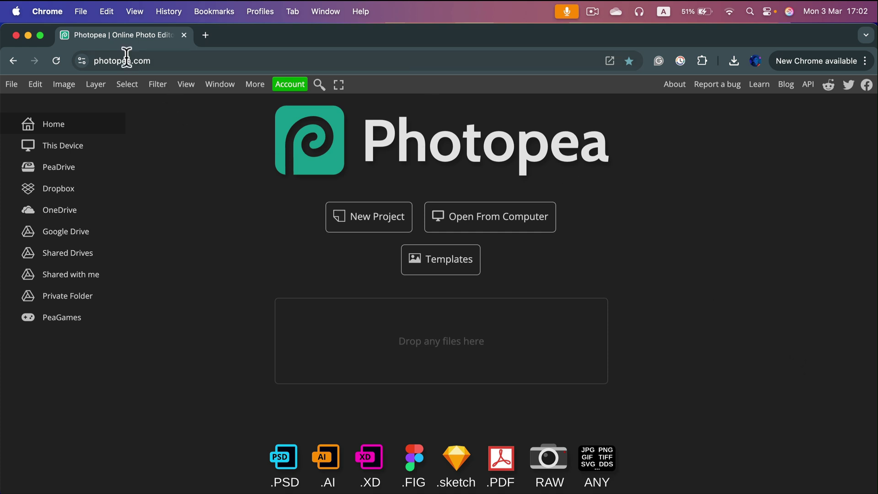
# - Drag the cartoon image file onto Photopea to open it as a new document
pyautogui.moveTo(877, 339); pyautogui.dragTo(443, 349)
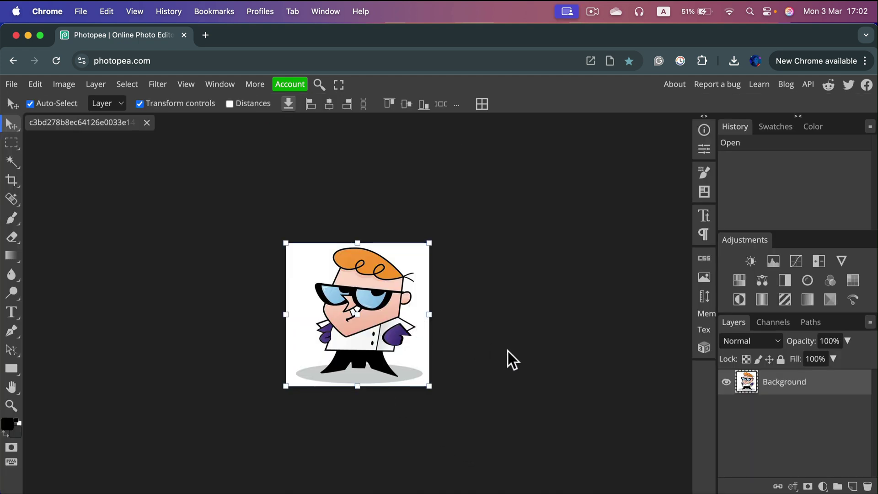
# - Zoom in on the teeth and glasses, then zoom back out to fit the whole image
pyautogui.press('super+equal')
pyautogui.press('super+equal')
pyautogui.press('super+equal')
pyautogui.press('super+equal')
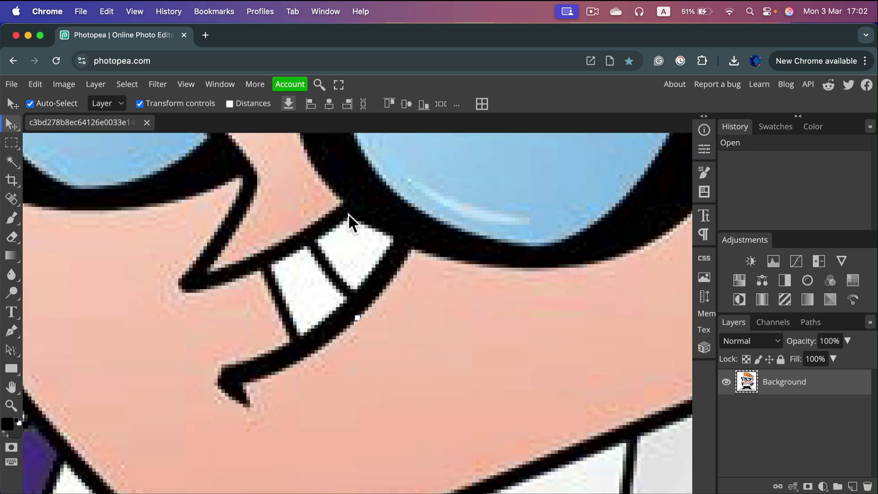
pyautogui.press('super+minus')
pyautogui.press('super+minus')
pyautogui.press('super+minus')
pyautogui.press('super+minus')
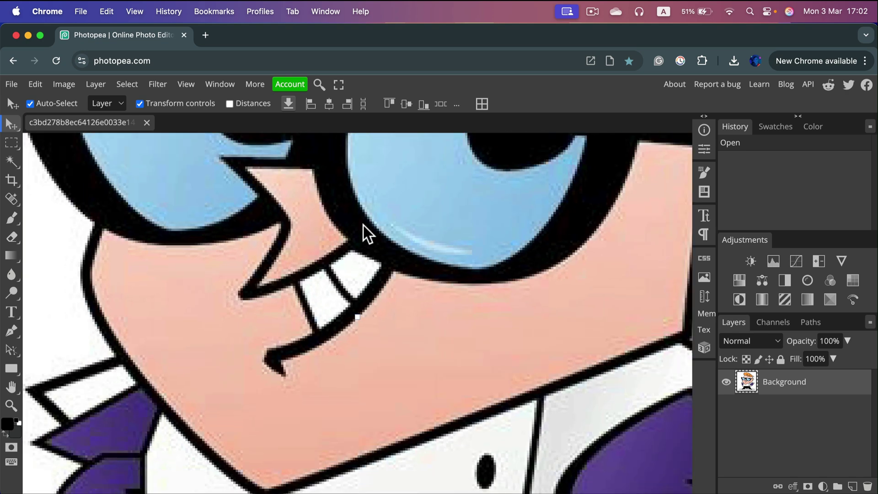
pyautogui.press('super+minus')
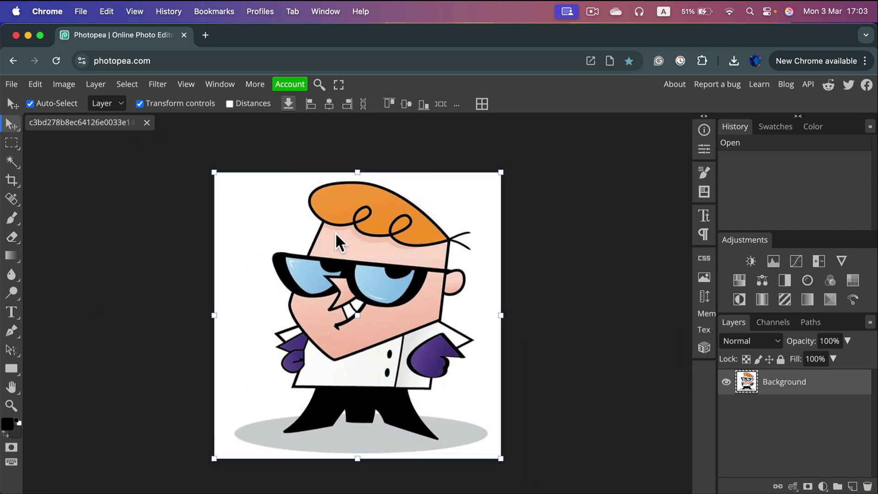
# - Vectorize the bitmap in Cartoon mode with Reduce noise kept on and 8 colours
pyautogui.click(64, 84)
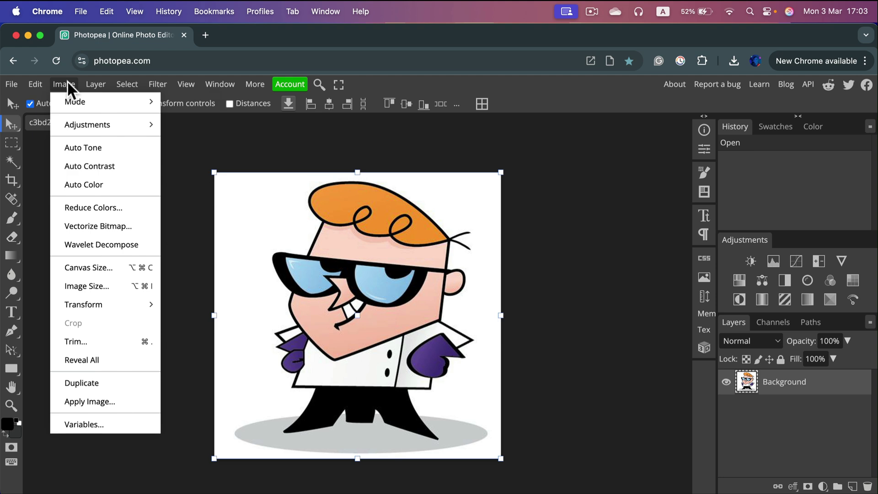
pyautogui.click(86, 222)
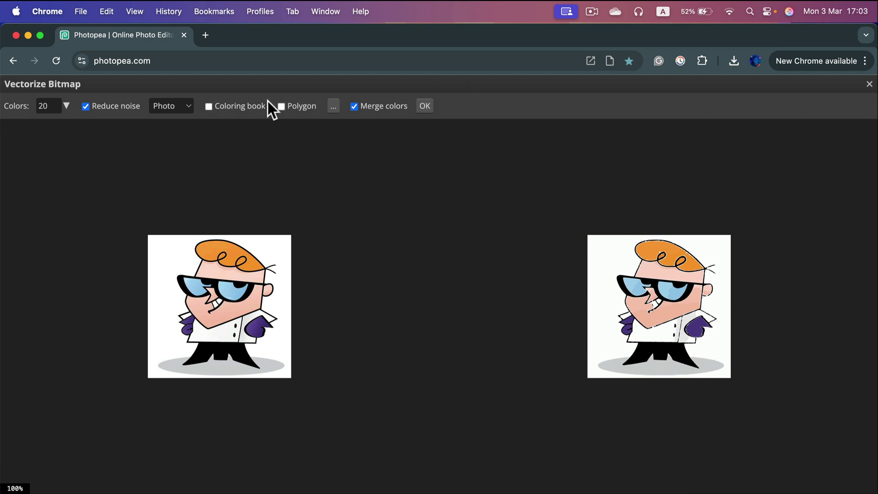
pyautogui.click(188, 106)
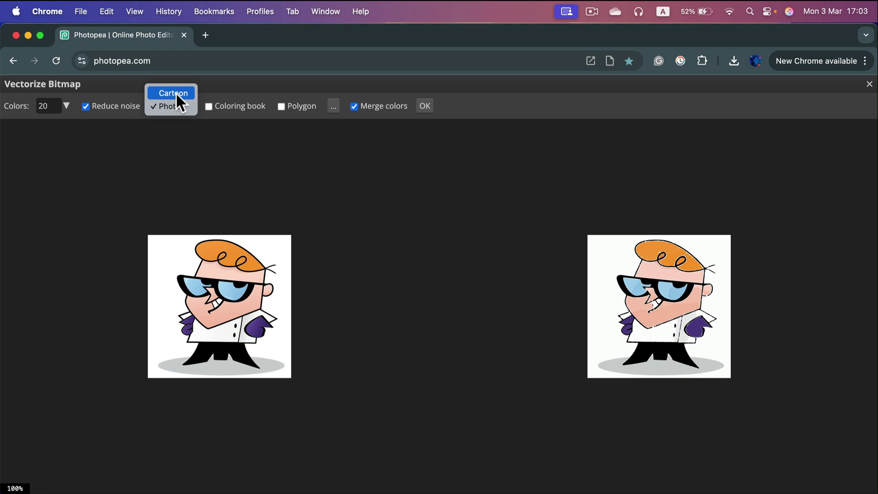
pyautogui.click(176, 95)
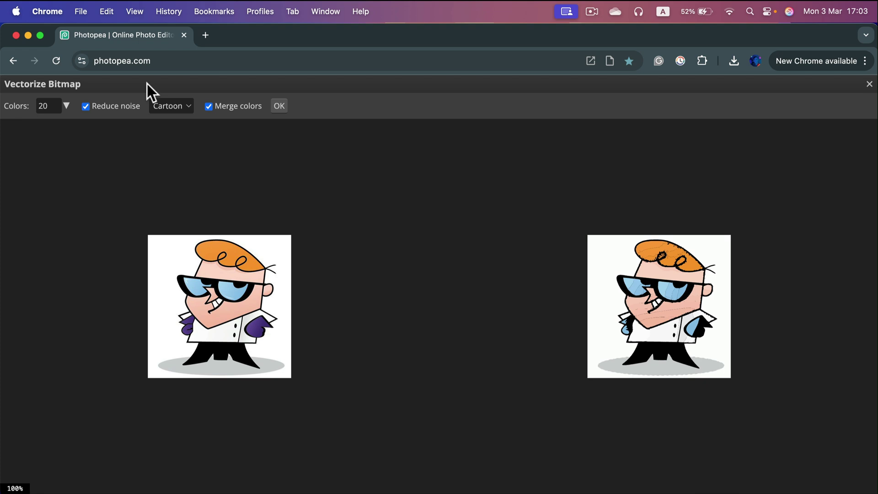
pyautogui.click(108, 106)
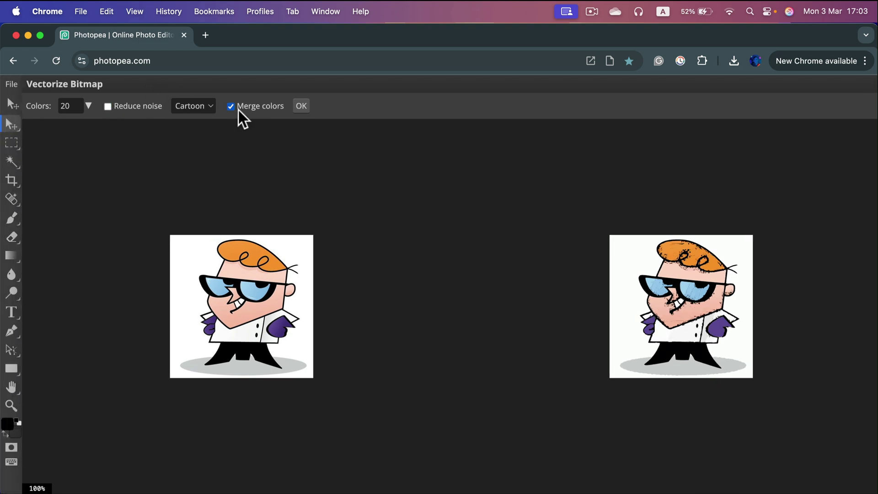
pyautogui.click(117, 105)
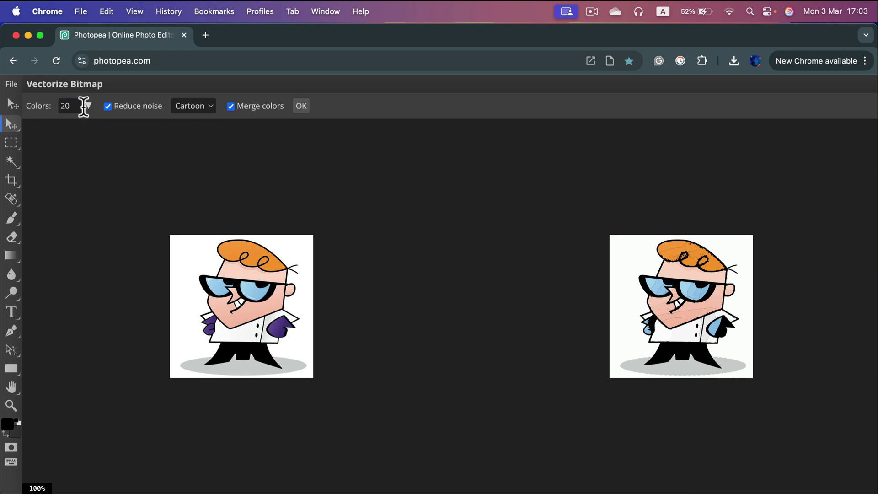
pyautogui.click(75, 106)
pyautogui.doubleClick(75, 107)
pyautogui.press('Return')
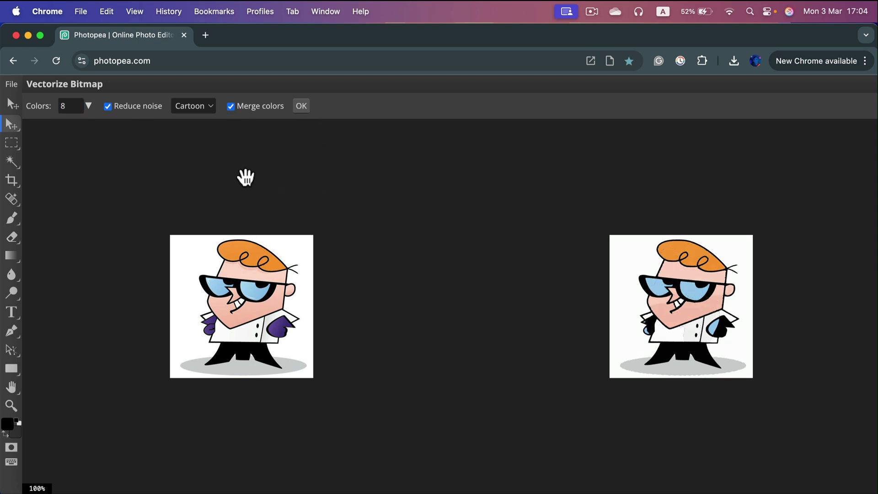
pyautogui.click(301, 106)
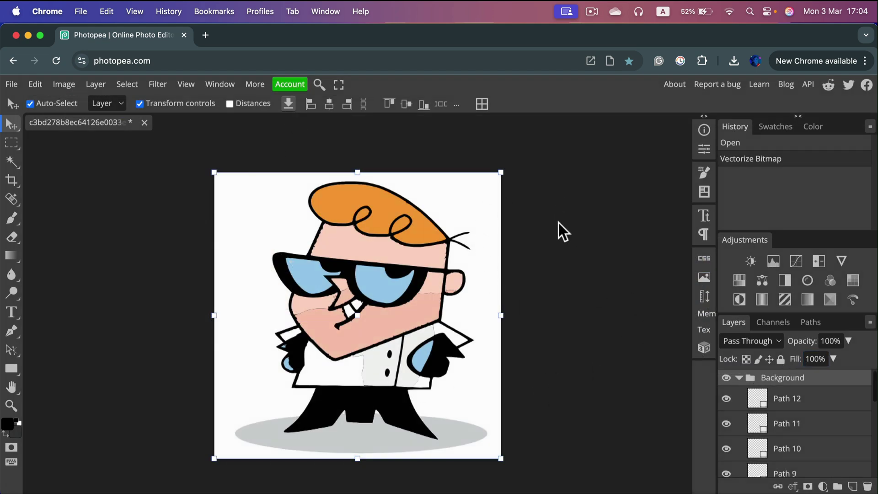
# - Select Path 12 and test-move the orange hair shape, then undo the move
pyautogui.press('super+minus')
pyautogui.press('super+minus')
pyautogui.press('super+equal')
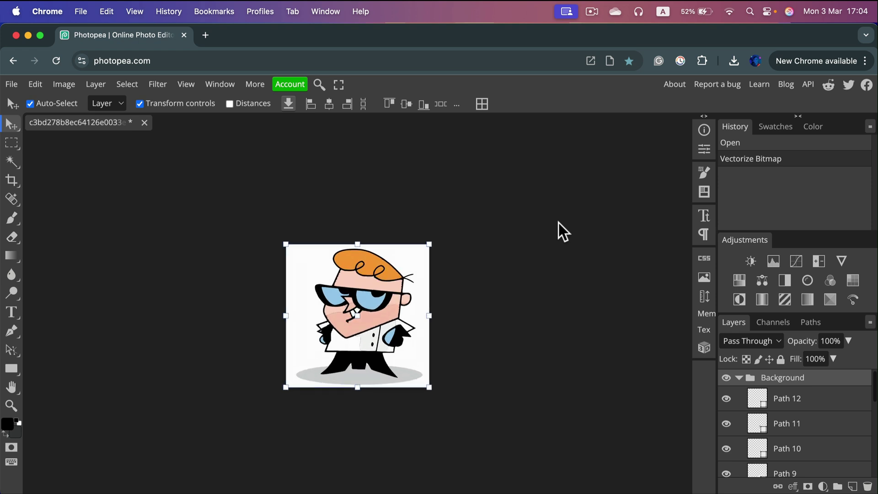
pyautogui.press('super+equal')
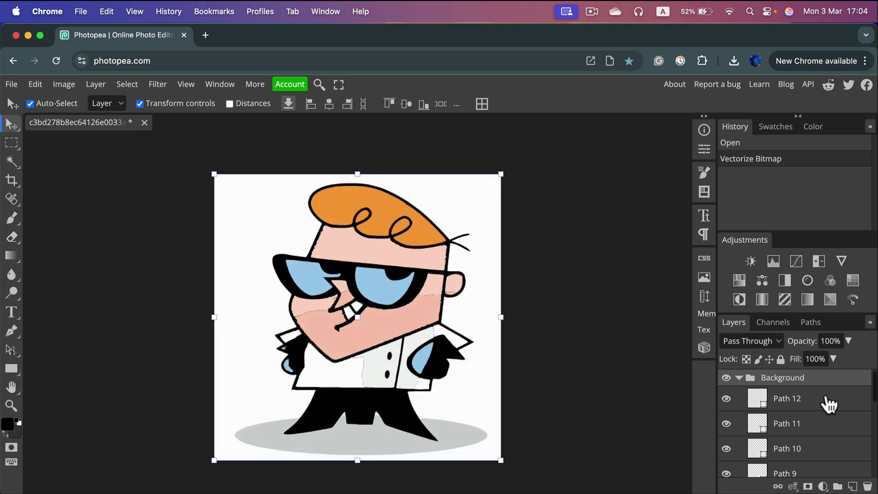
pyautogui.click(827, 402)
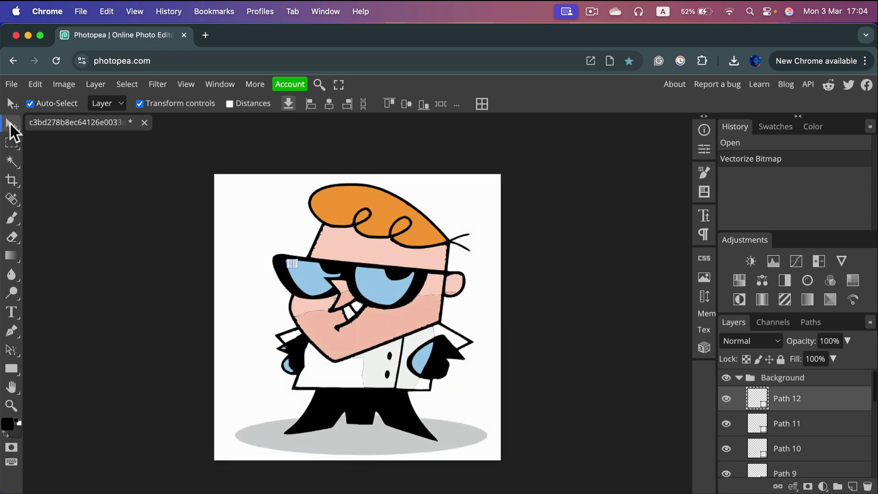
pyautogui.moveTo(328, 202); pyautogui.dragTo(357, 222)
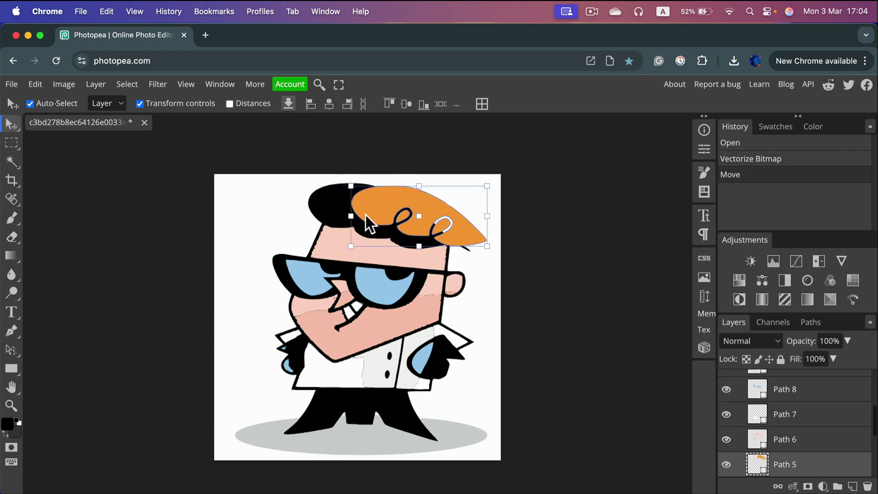
pyautogui.press('super+z')
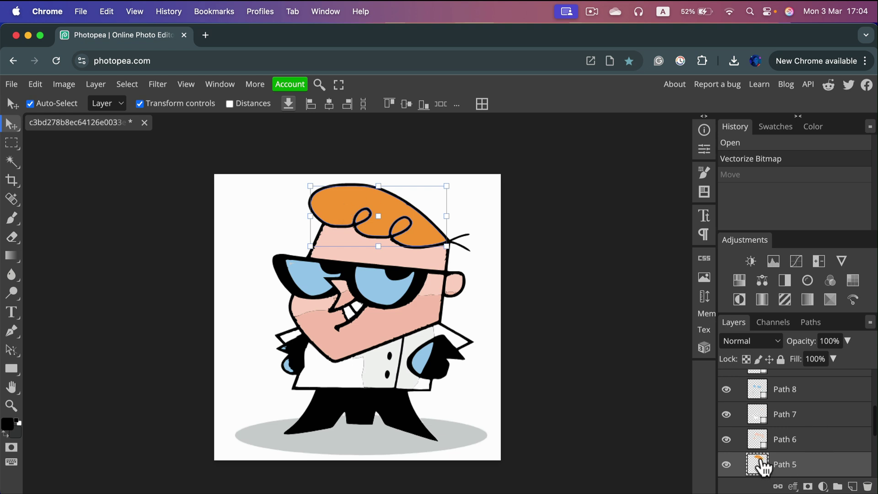
# - Change the hair layer's fill colour to green
pyautogui.doubleClick(759, 463)
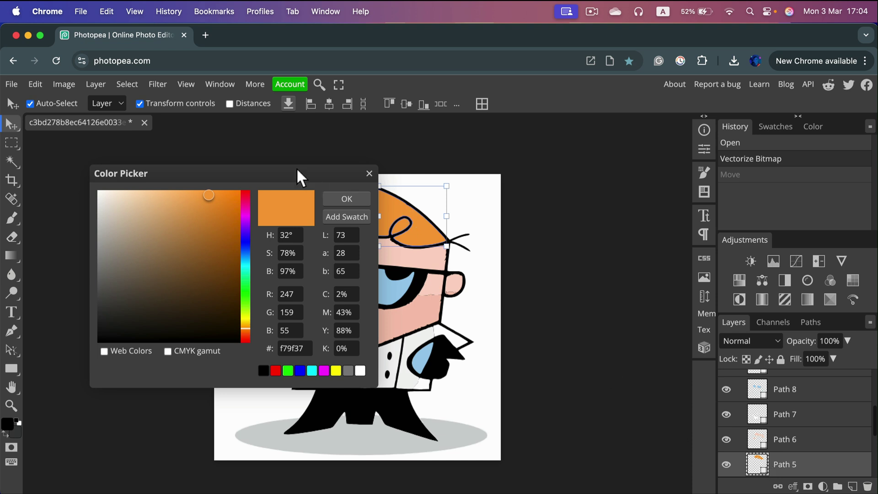
pyautogui.moveTo(300, 176); pyautogui.dragTo(198, 153)
pyautogui.click(146, 285)
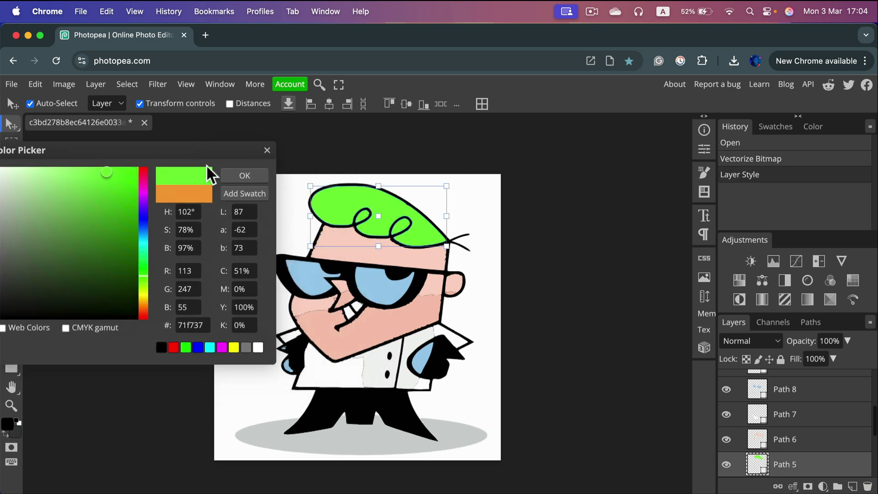
pyautogui.click(262, 180)
# - Test-move the Path 8 and Path 7 shapes, undoing each, then close and drop in Doraemon_character.png
pyautogui.click(430, 351)
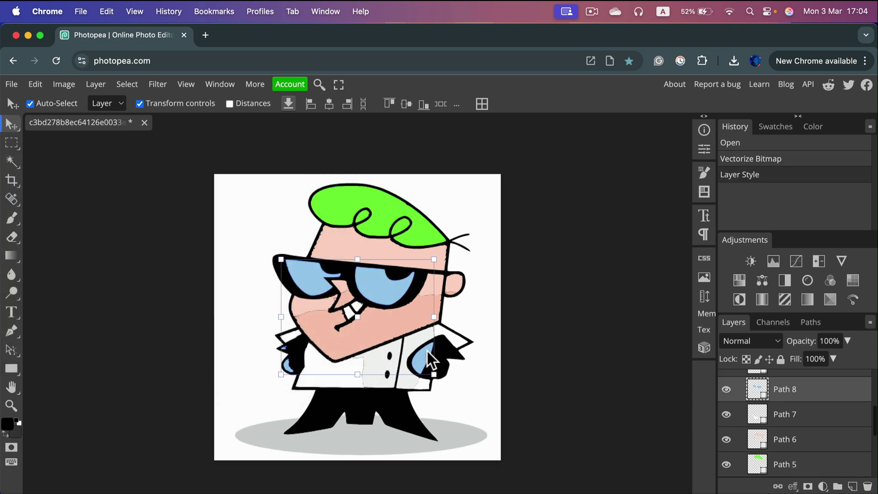
pyautogui.hotkey('ctrl', 't')
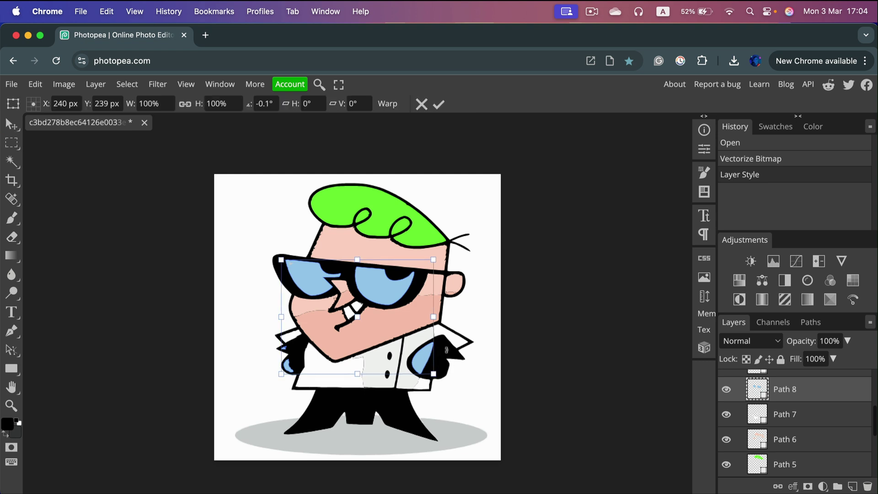
pyautogui.press('Return')
pyautogui.moveTo(424, 367); pyautogui.dragTo(472, 325)
pyautogui.press('super+z')
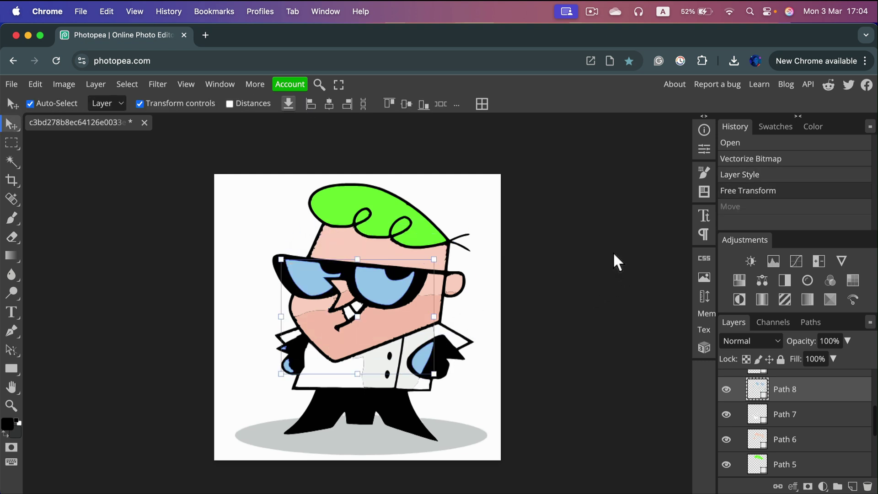
pyautogui.moveTo(363, 373); pyautogui.dragTo(412, 311)
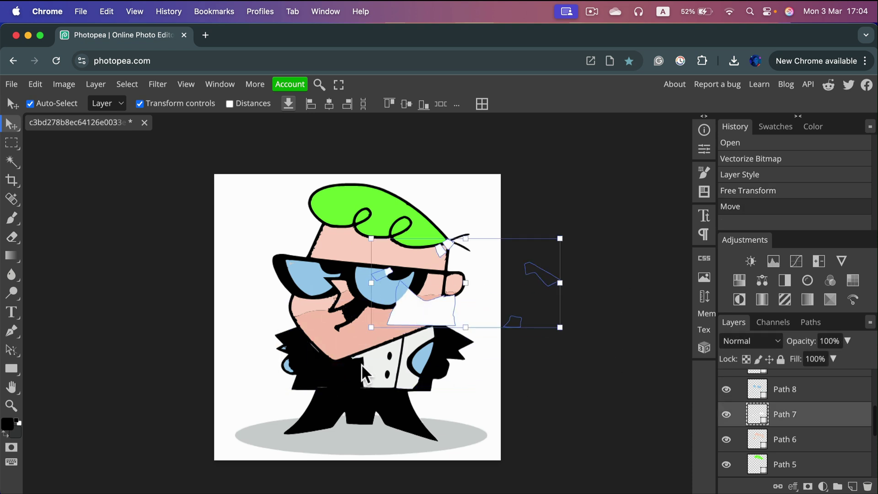
pyautogui.press('super+z')
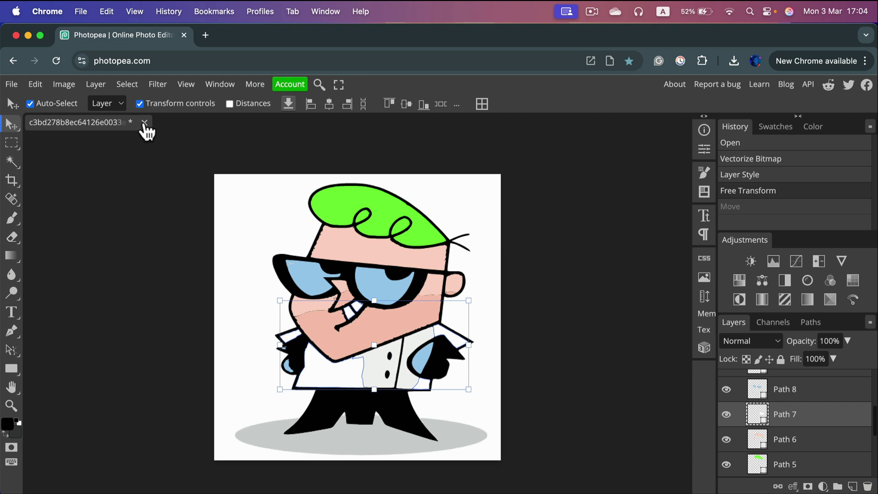
pyautogui.click(145, 123)
pyautogui.moveTo(669, 346); pyautogui.dragTo(441, 335)
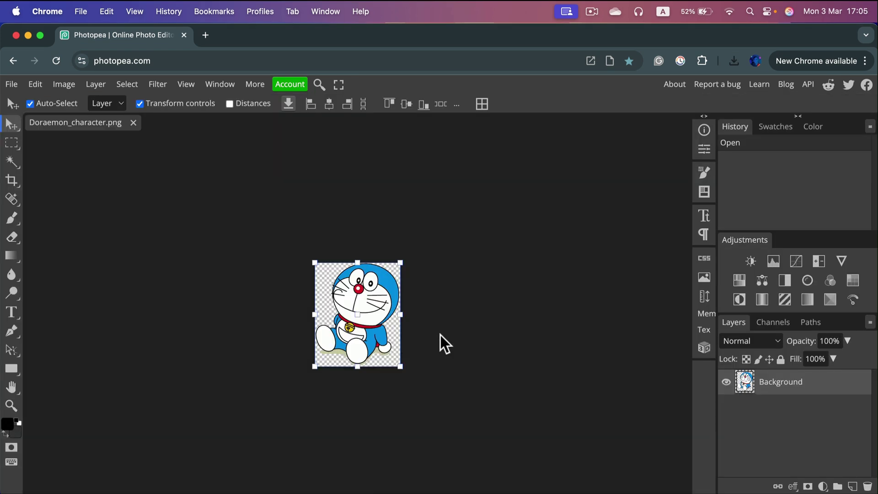
# - Vectorize Doraemon_character.png in Cartoon mode with the default 20 colours
pyautogui.click(64, 83)
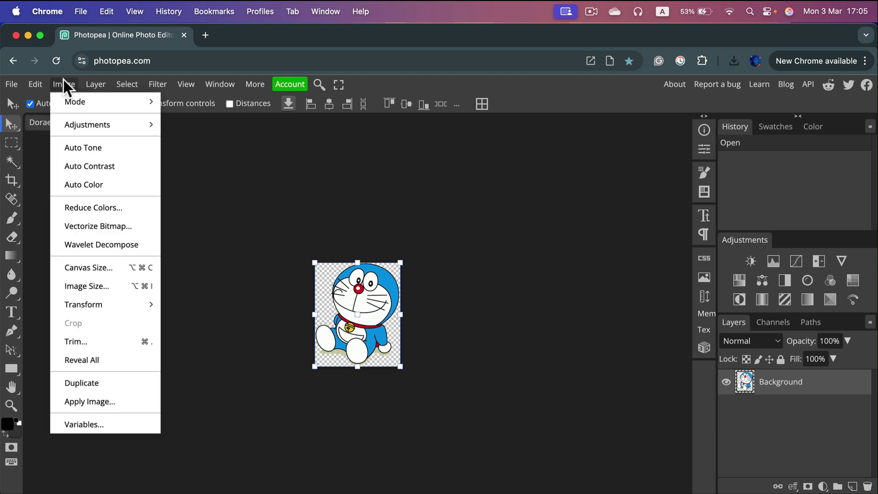
pyautogui.click(75, 225)
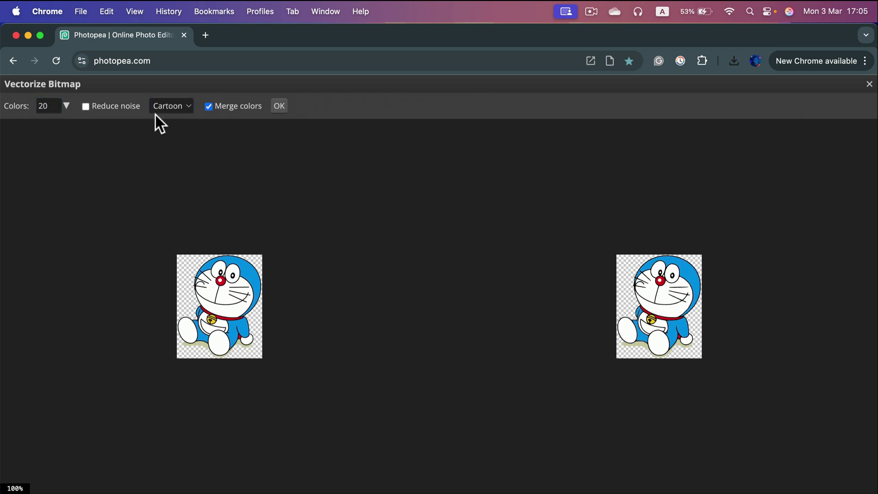
pyautogui.click(279, 106)
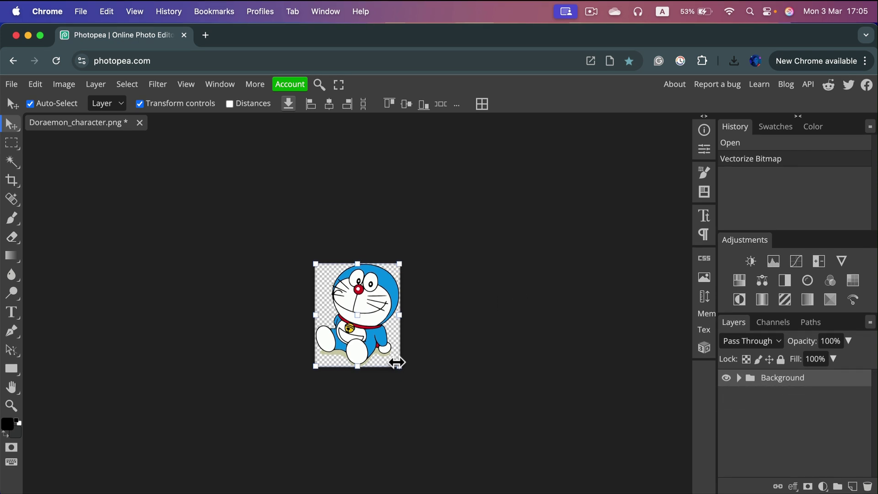
# - Export Doraemon_character.svg through File > Export as > SVG without raster graphics
pyautogui.click(15, 80)
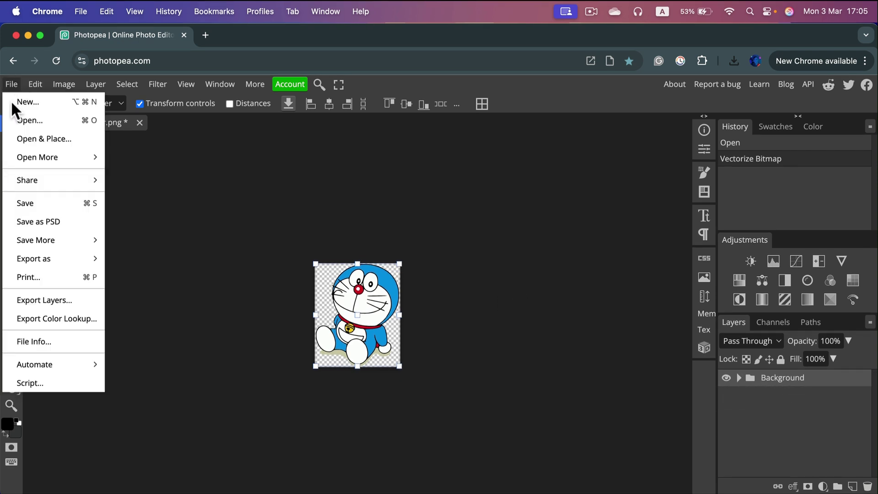
pyautogui.moveTo(33, 261)
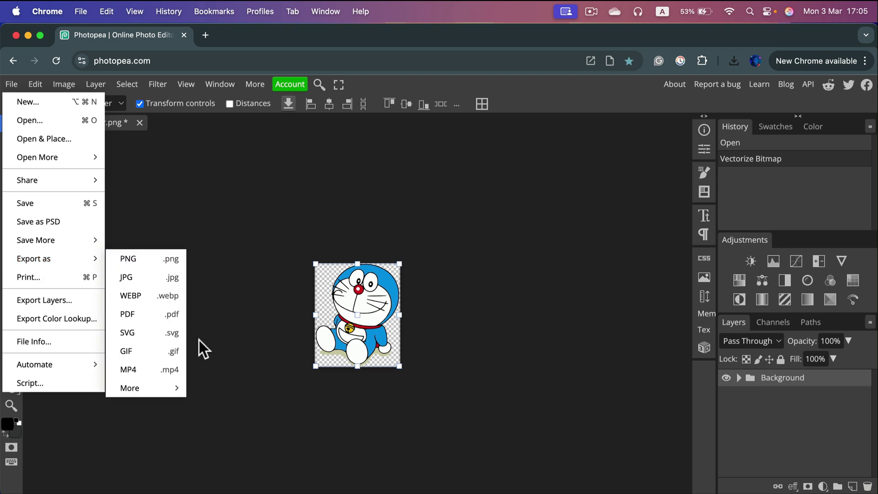
pyautogui.click(163, 333)
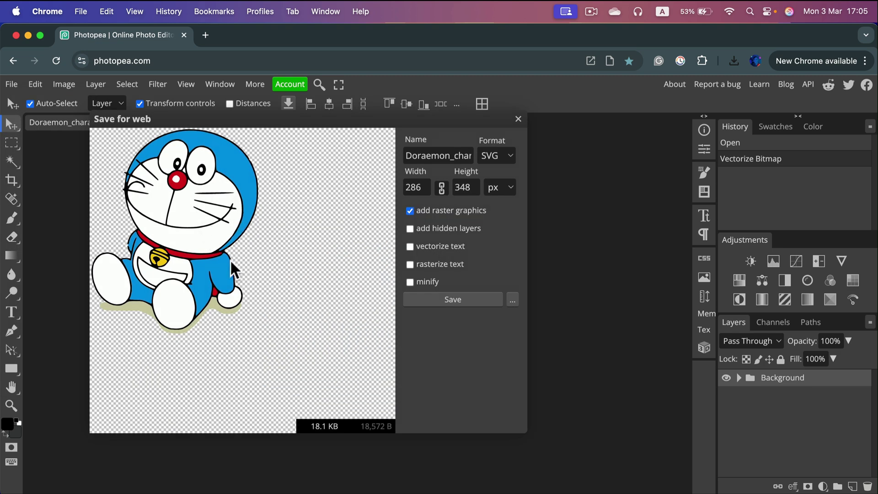
pyautogui.click(409, 211)
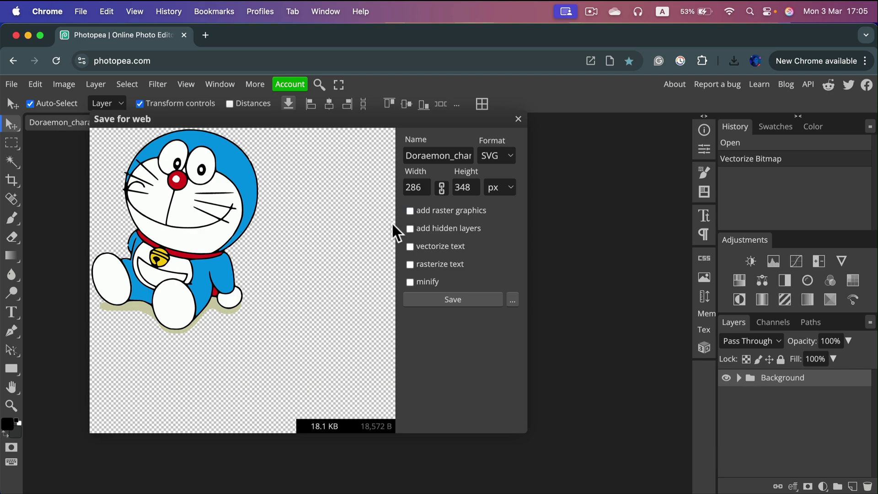
pyautogui.click(470, 301)
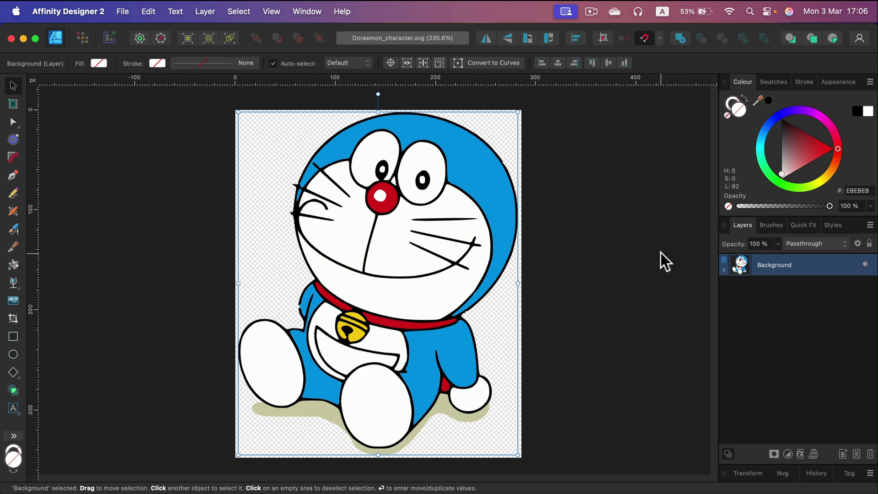
# - Expand the Background layer's paths and zoom in on the mouth and collar, then view the whole Doraemon
pyautogui.click(725, 272)
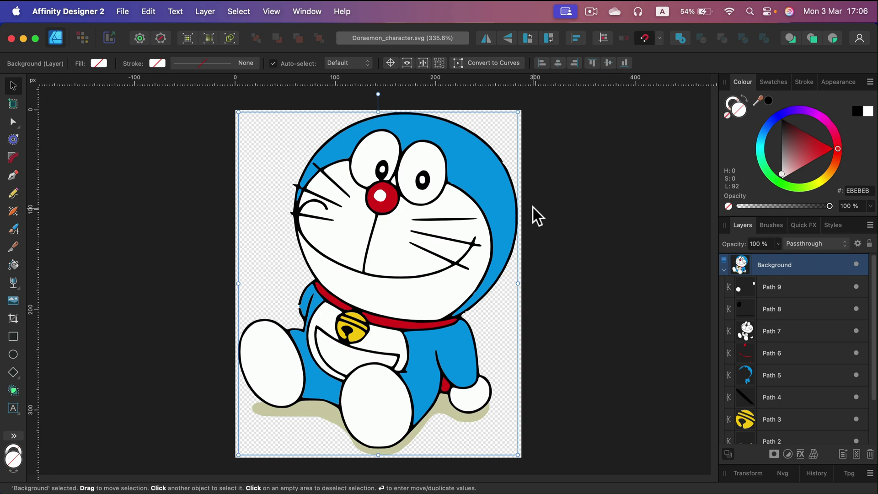
pyautogui.press('super+equal')
pyautogui.press('super+equal')
pyautogui.press('super+equal')
pyautogui.press('super+equal')
pyautogui.press('super+equal')
pyautogui.press('super+equal')
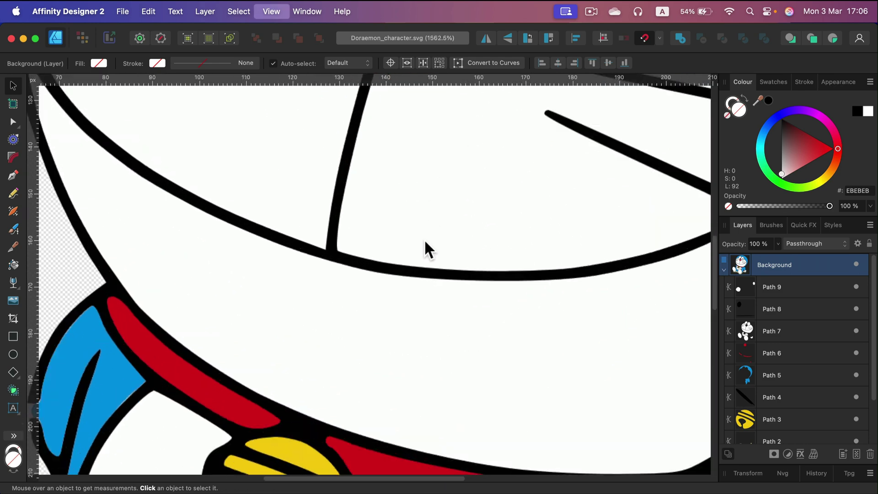
pyautogui.press('super+minus')
pyautogui.press('super+minus')
pyautogui.press('super+minus')
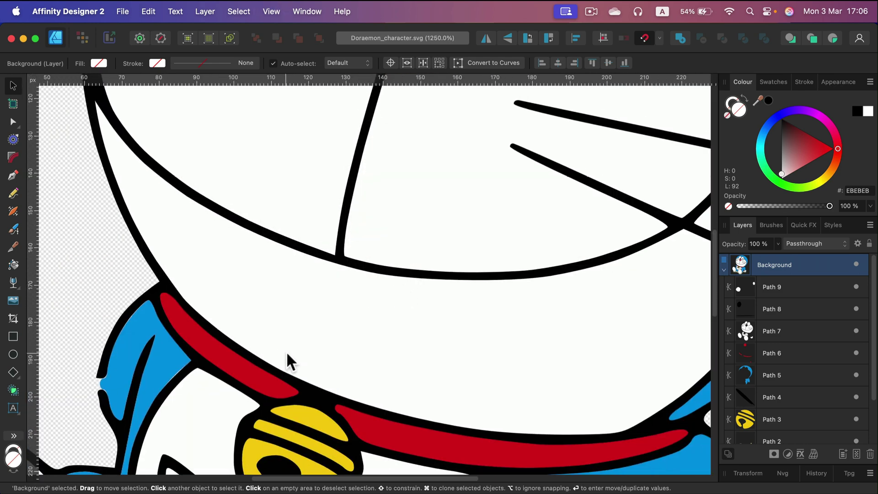
pyautogui.scroll(-10, 284, 363)
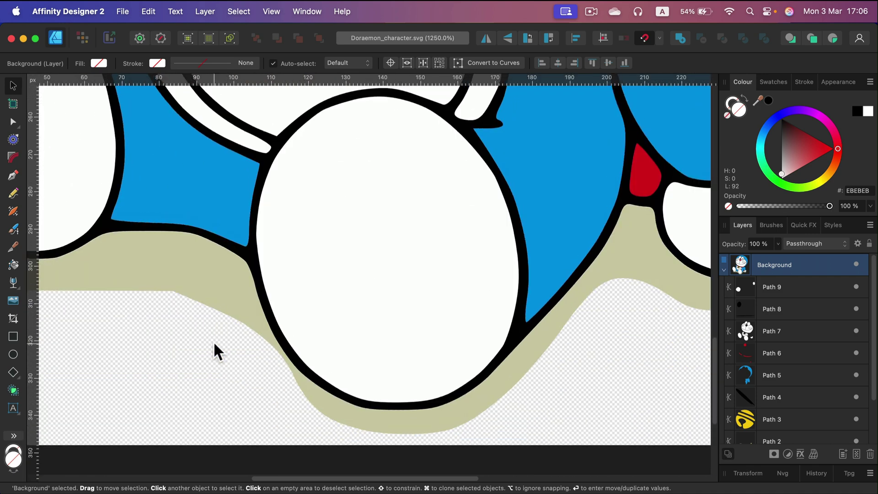
pyautogui.press('super+0')
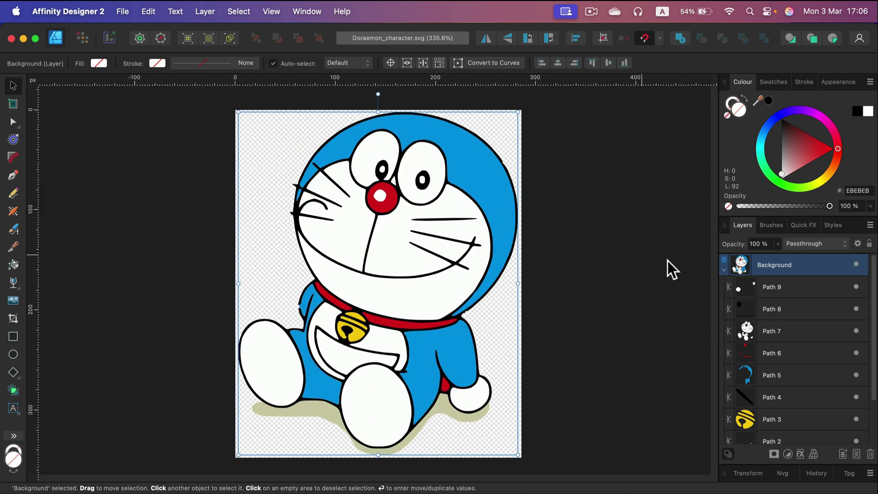
# - Select Path 6 and recolour Doraemon's red nose and collar to gold (D9A701)
pyautogui.click(808, 339)
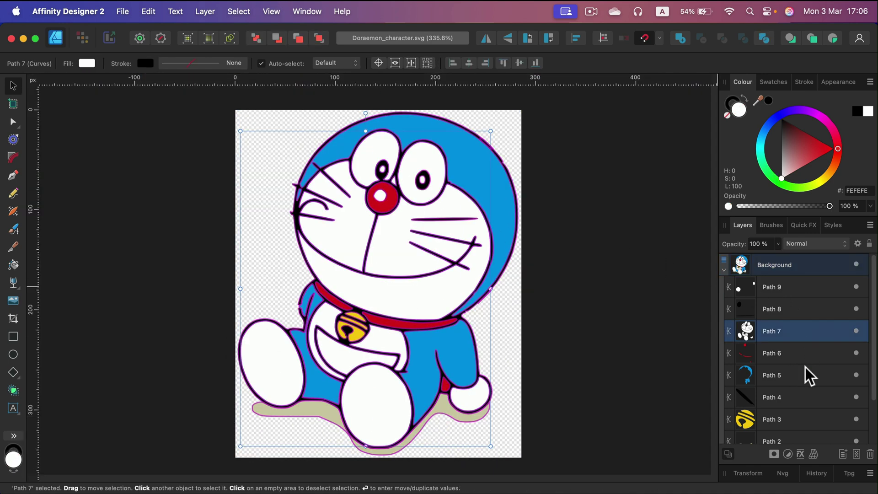
pyautogui.click(806, 374)
pyautogui.click(806, 354)
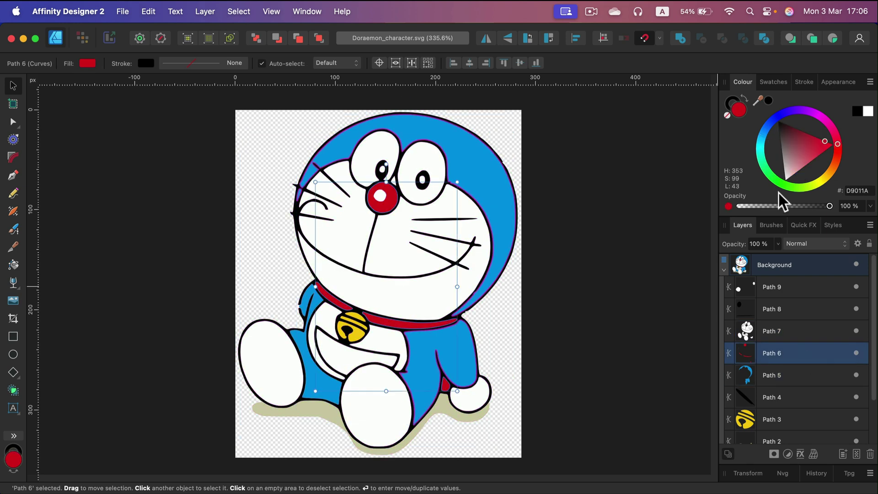
pyautogui.click(826, 178)
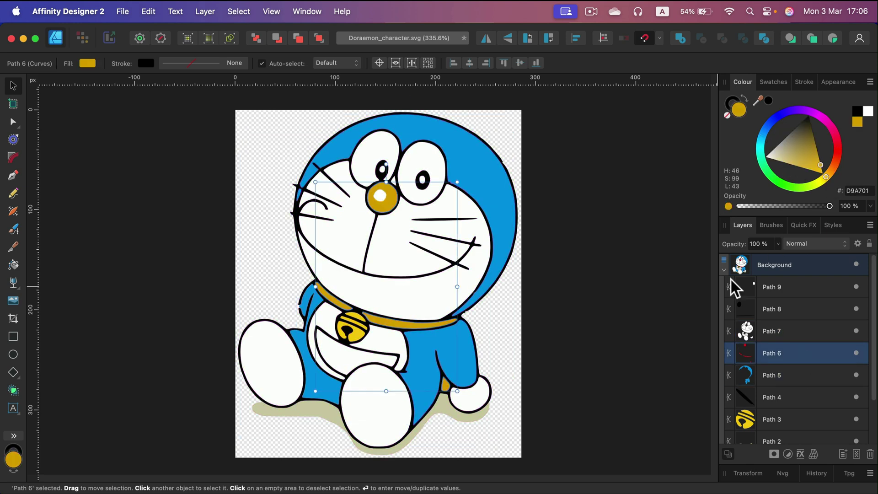